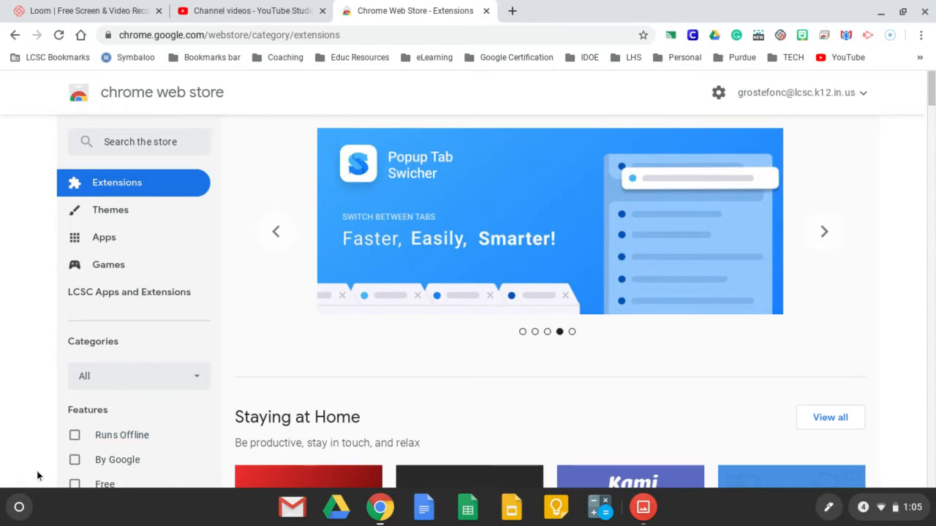
# - Open the Chrome Web Store from the second page of the full app launcher and show its Apps category
pyautogui.click(21, 508)
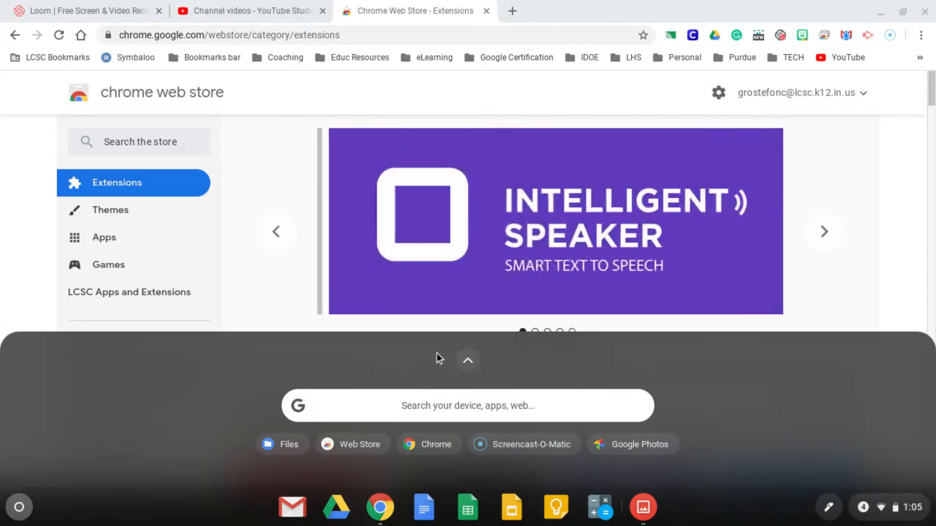
pyautogui.click(467, 361)
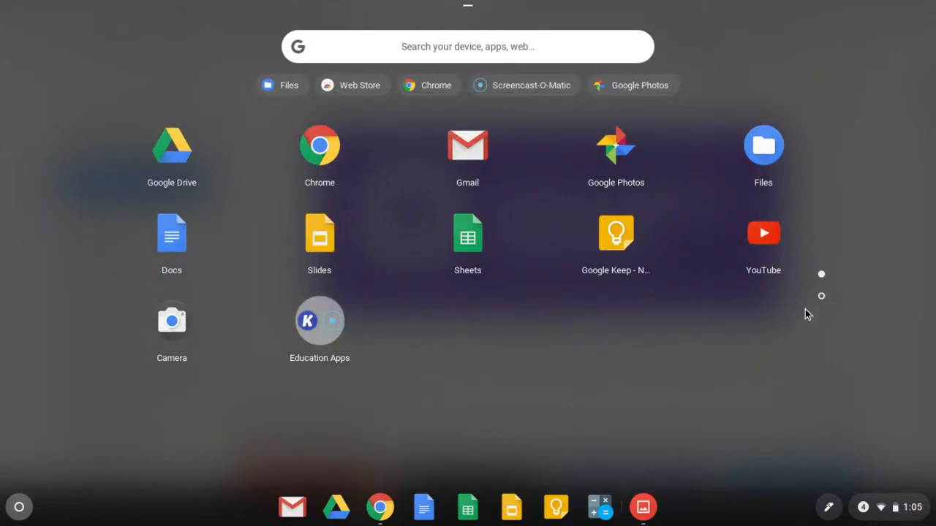
pyautogui.click(821, 297)
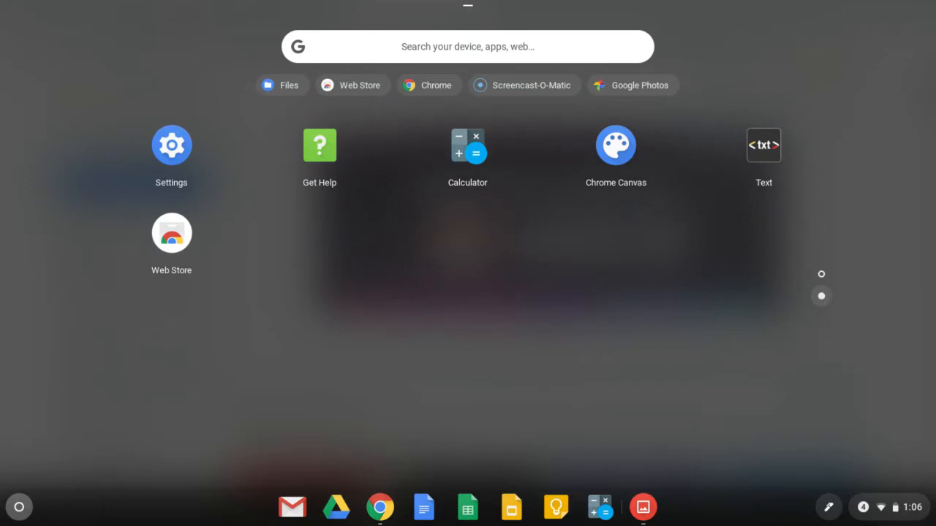
pyautogui.click(176, 240)
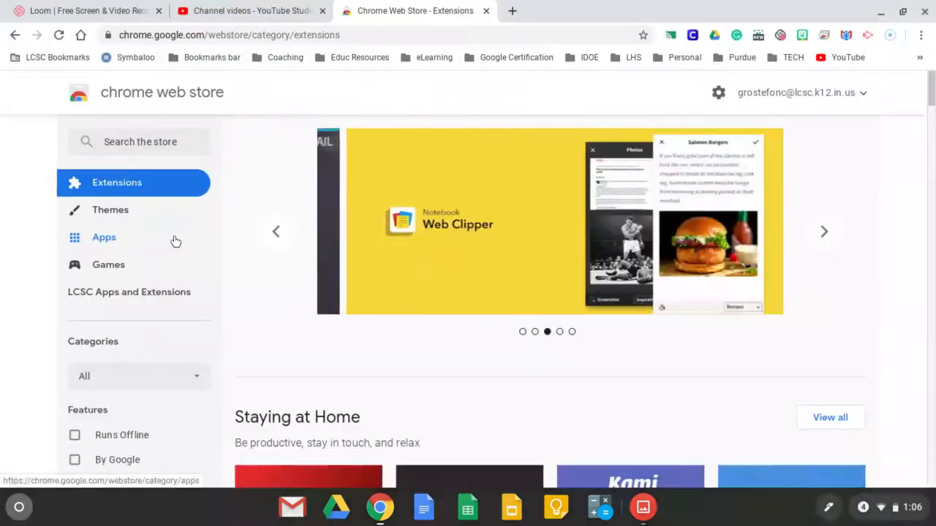
pyautogui.click(173, 240)
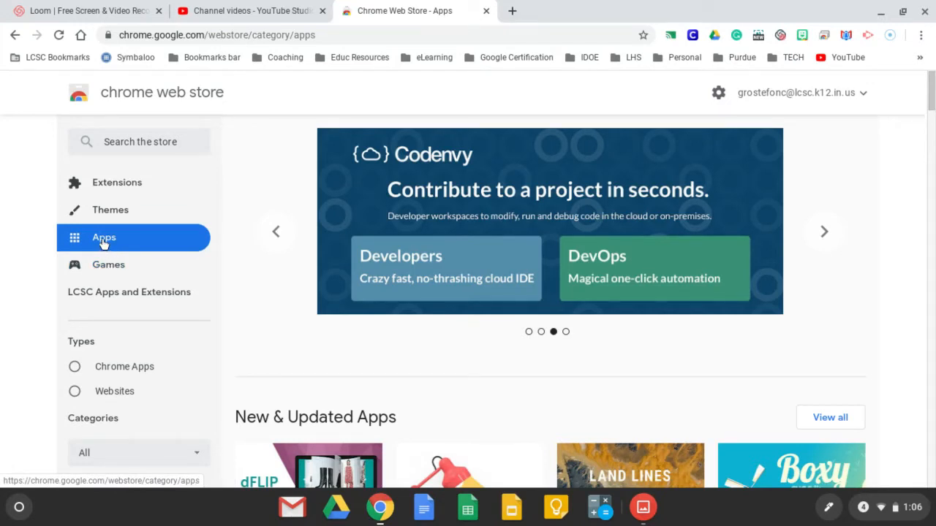
# - Search the store for "science"
pyautogui.click(114, 141)
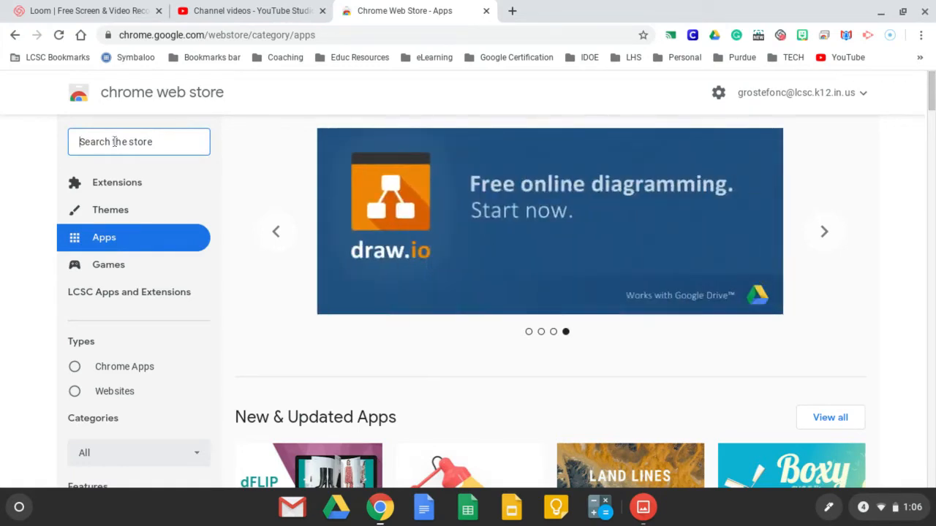
pyautogui.write('science')
pyautogui.press('Return')
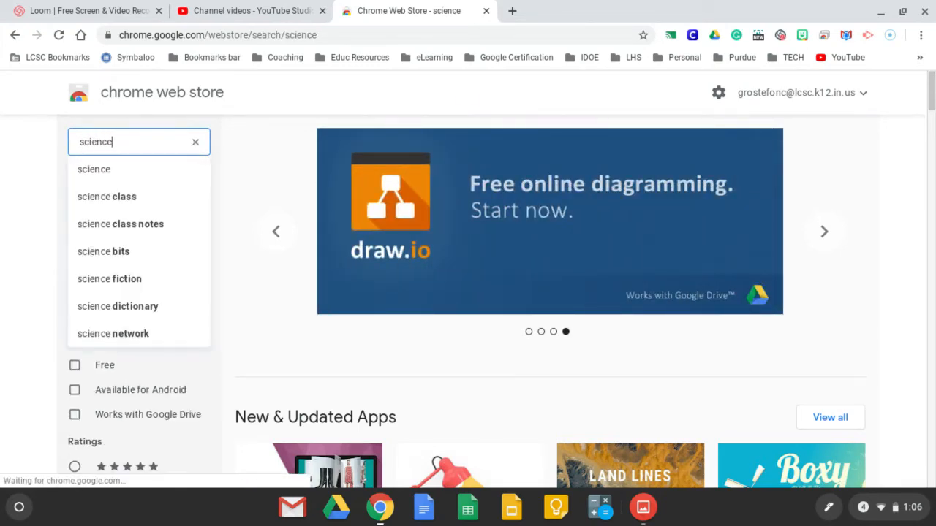
pyautogui.click(91, 181)
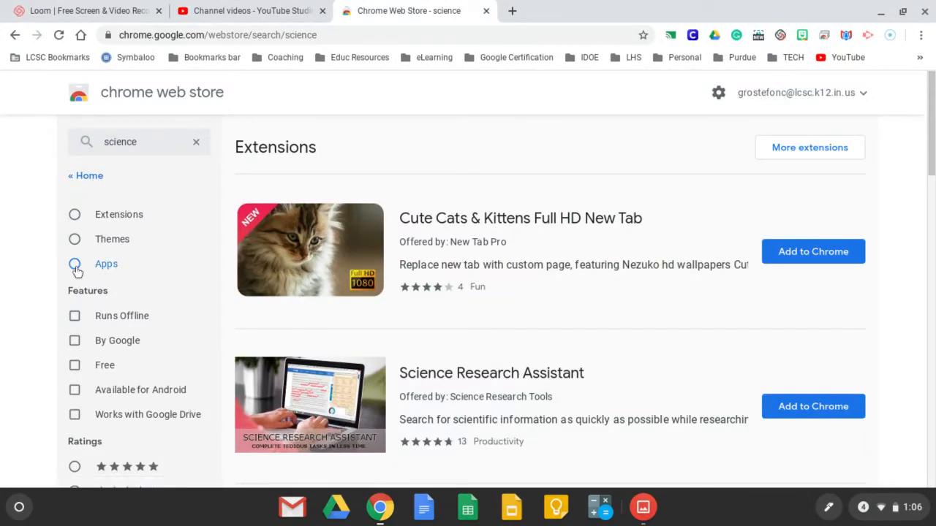
# - Filter the science results to Chrome Apps in the Academic Resources category under Education
pyautogui.click(75, 268)
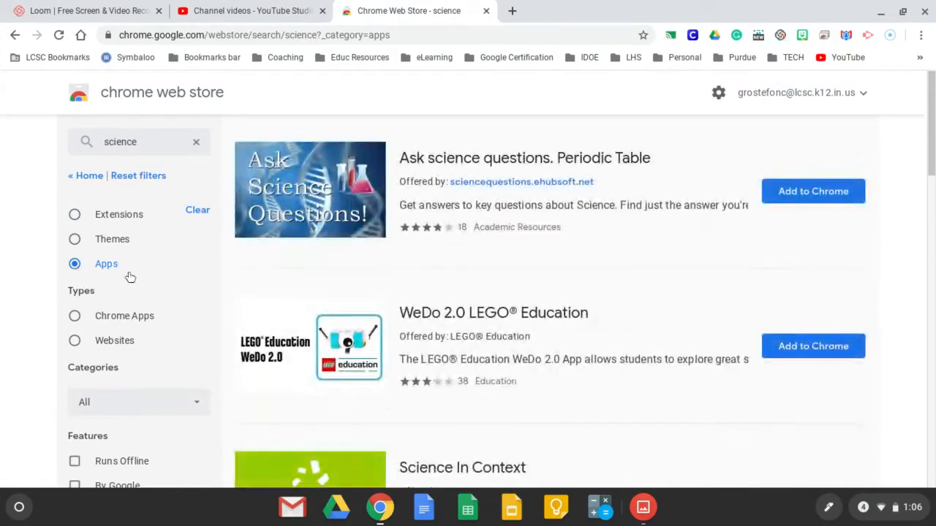
pyautogui.click(76, 319)
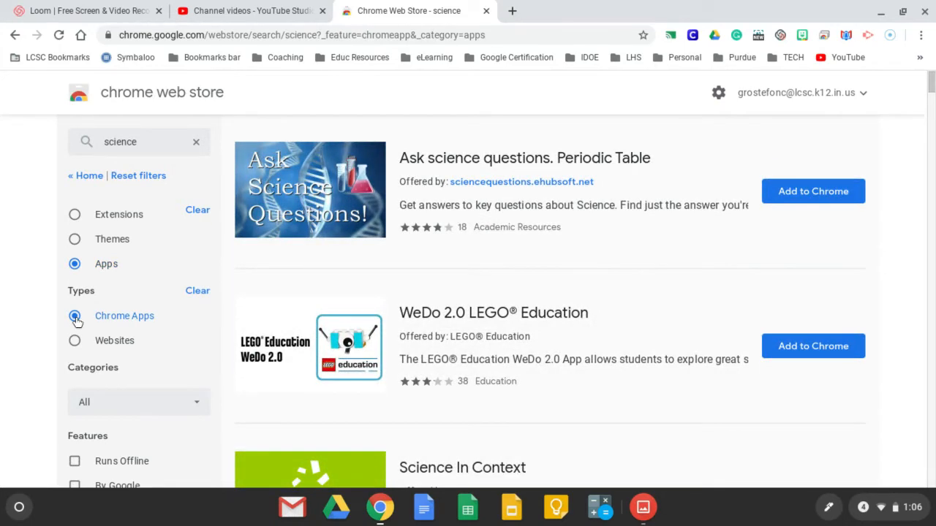
pyautogui.scroll(-2, 161, 381)
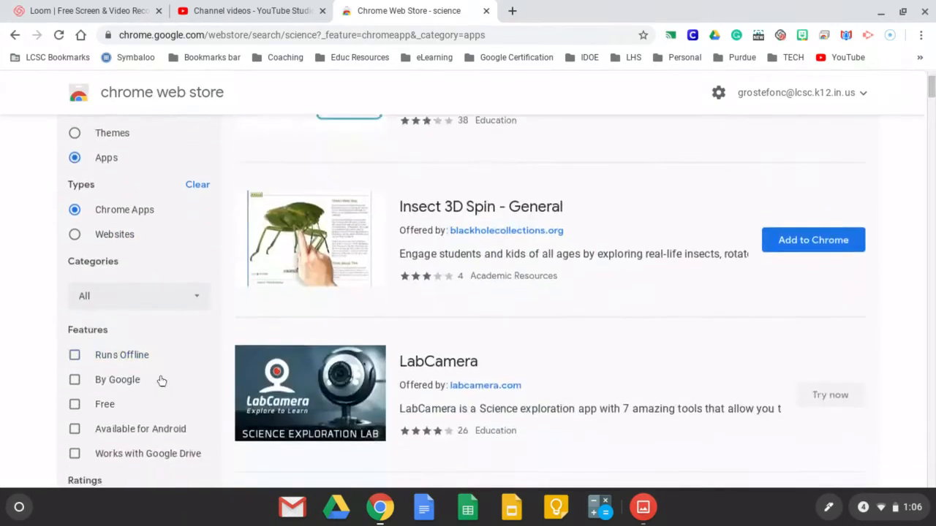
pyautogui.click(202, 255)
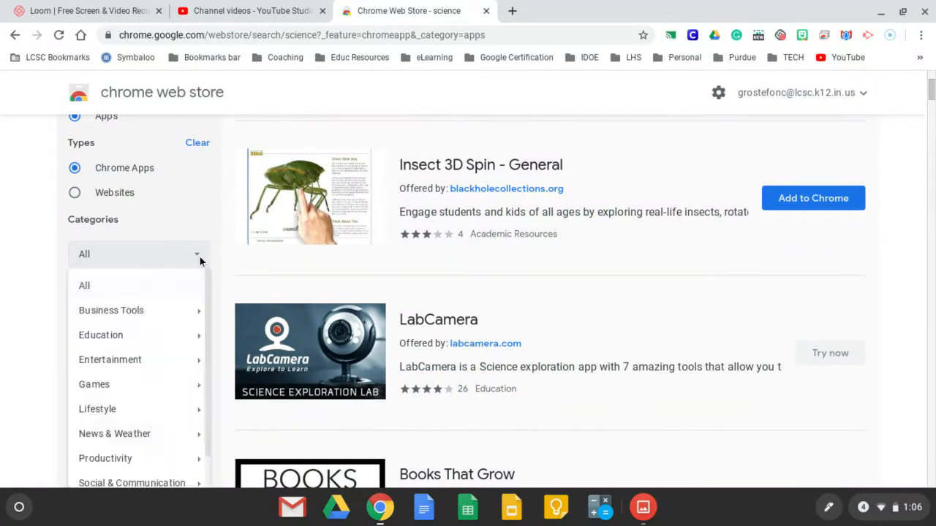
pyautogui.moveTo(108, 344)
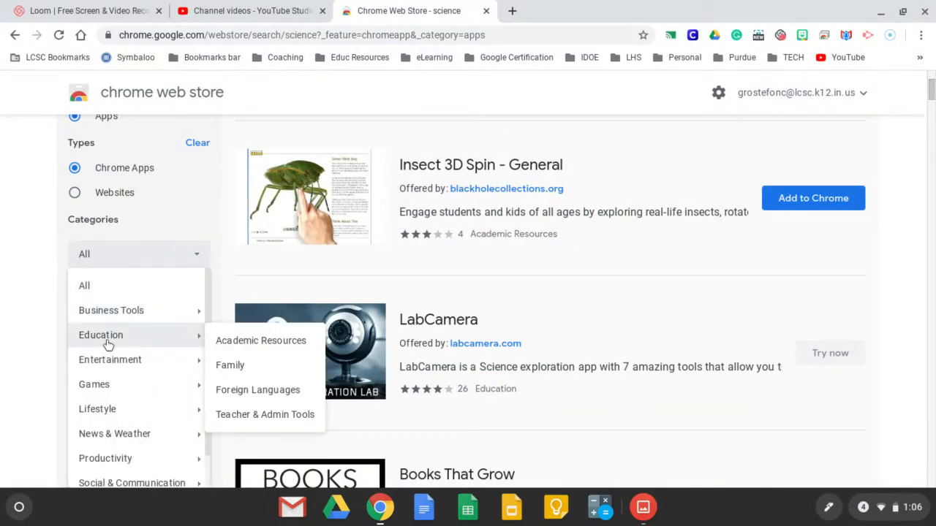
pyautogui.click(226, 341)
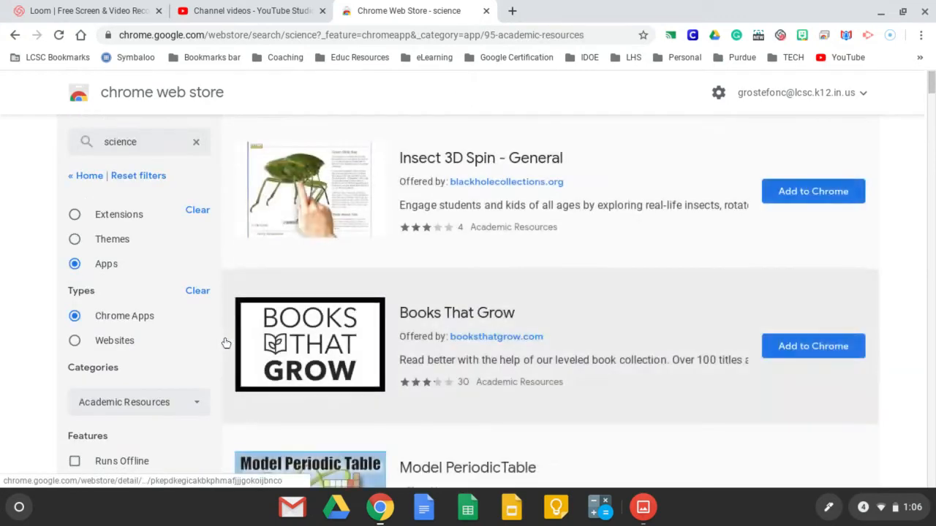
# - Limit the results to apps that run offline, trying a five-star rating filter before settling on four stars and up
pyautogui.scroll(-3, 205, 348)
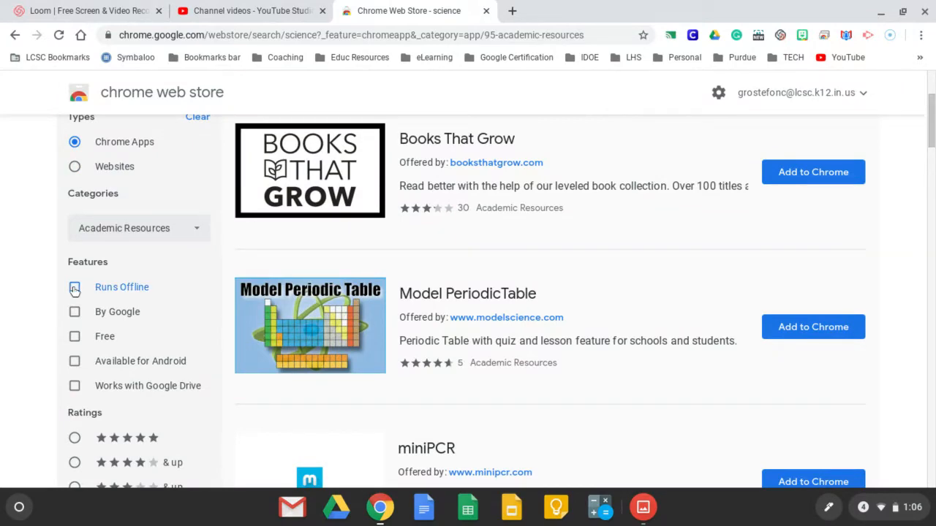
pyautogui.click(74, 289)
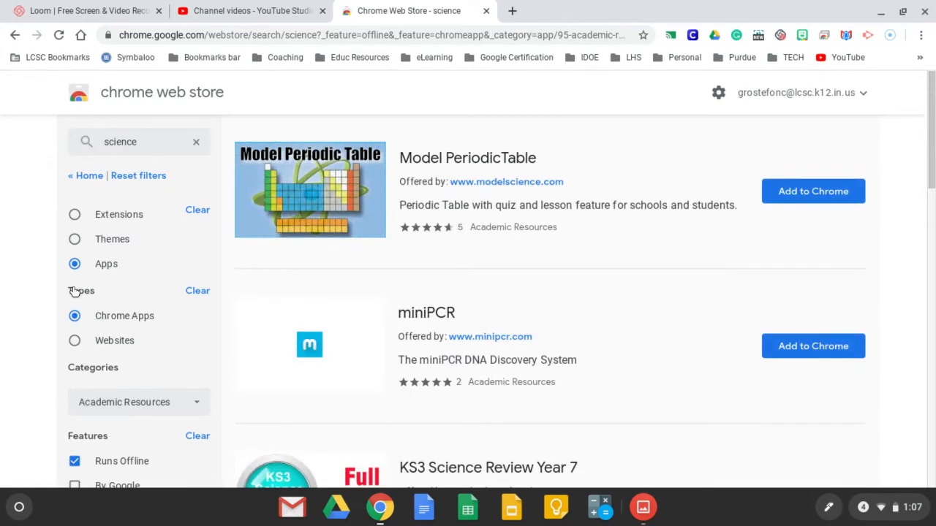
pyautogui.scroll(-4, 18, 313)
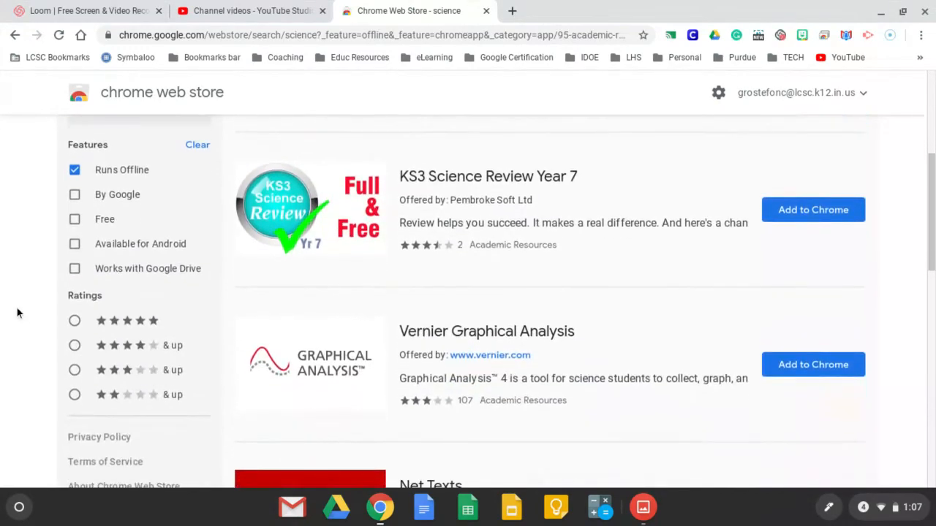
pyautogui.click(74, 321)
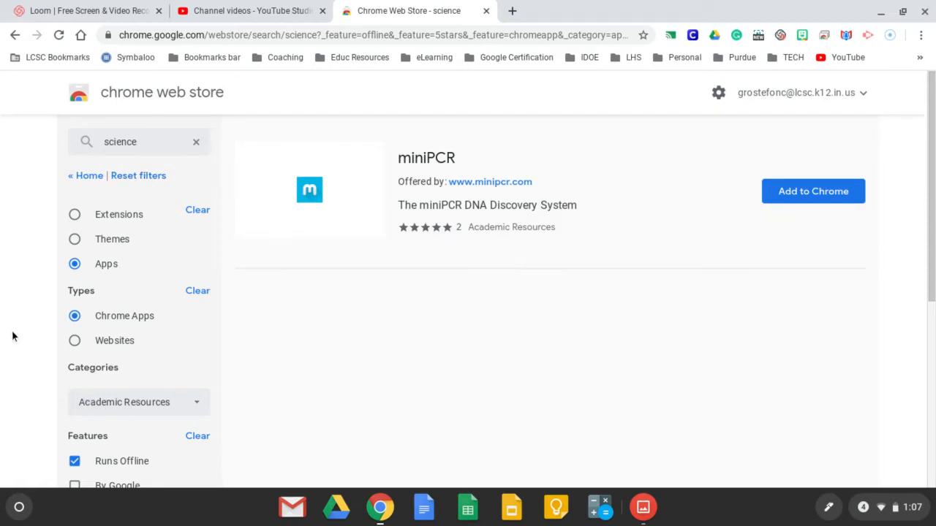
pyautogui.scroll(-5, 11, 337)
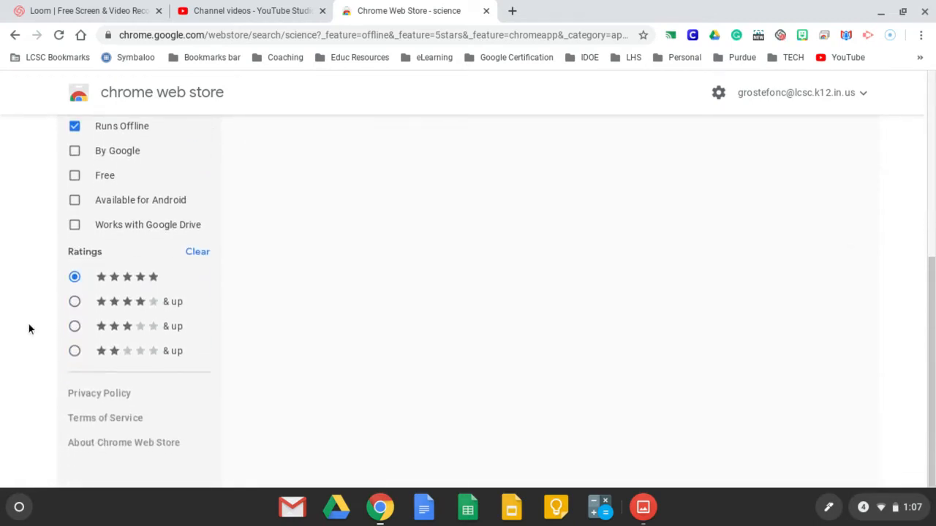
pyautogui.click(75, 302)
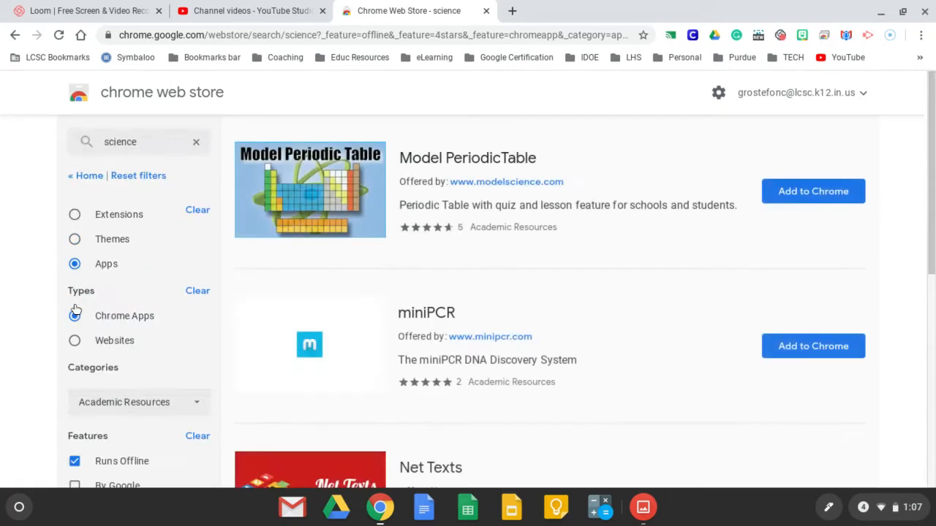
# - Look through the filtered apps and open the detail page of Model PeriodicTable
pyautogui.scroll(-5, 731, 446)
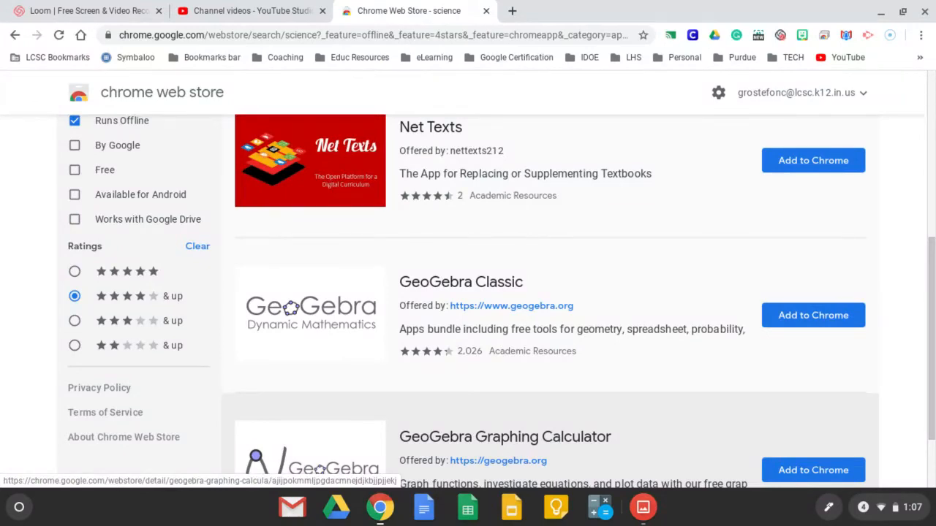
pyautogui.scroll(-2, 548, 424)
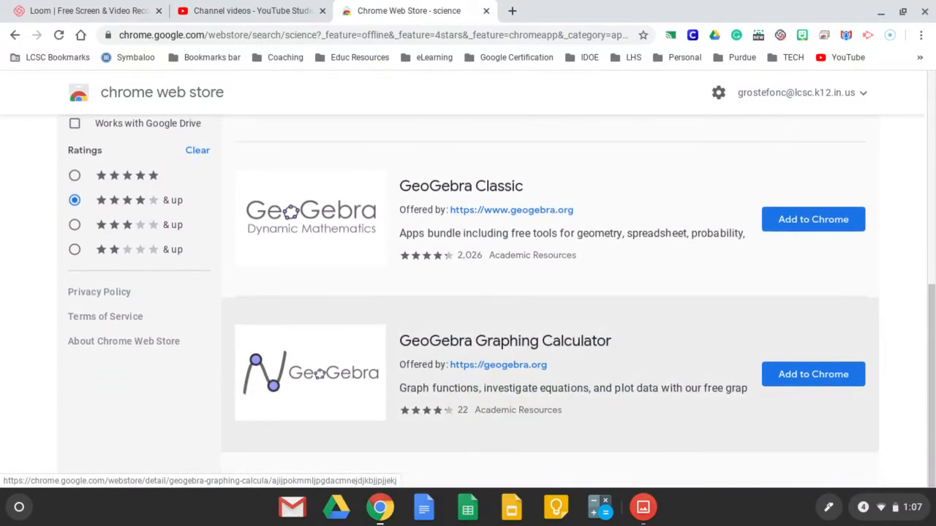
pyautogui.scroll(6, 548, 329)
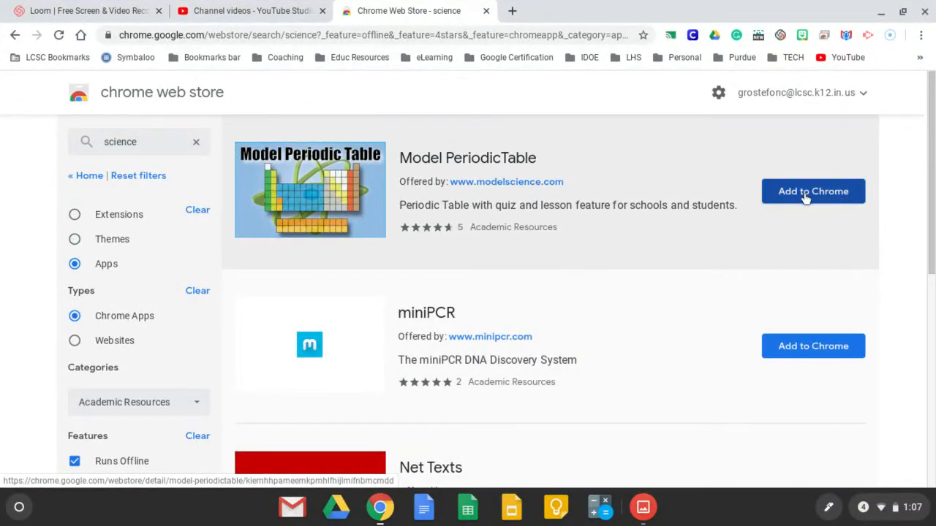
pyautogui.click(522, 234)
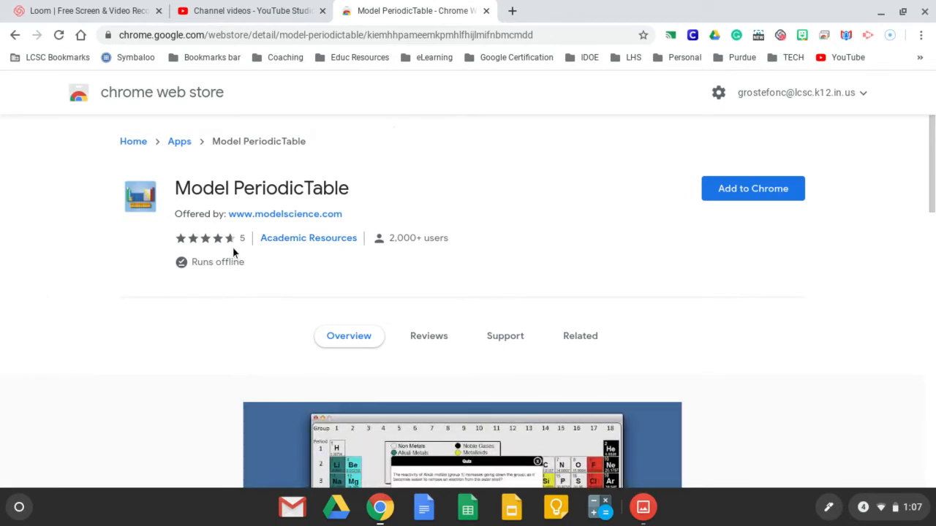
# - Examine the app's rating, expanded overview description and additional information, as well as its user reviews
pyautogui.moveTo(232, 246)
pyautogui.scroll(-7, 184, 344)
pyautogui.scroll(-2, 185, 343)
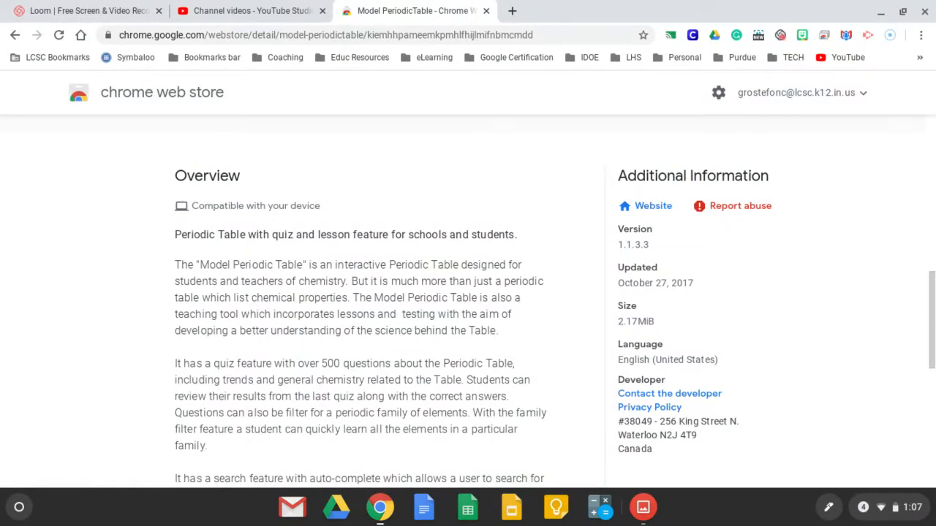
pyautogui.scroll(-7, 146, 277)
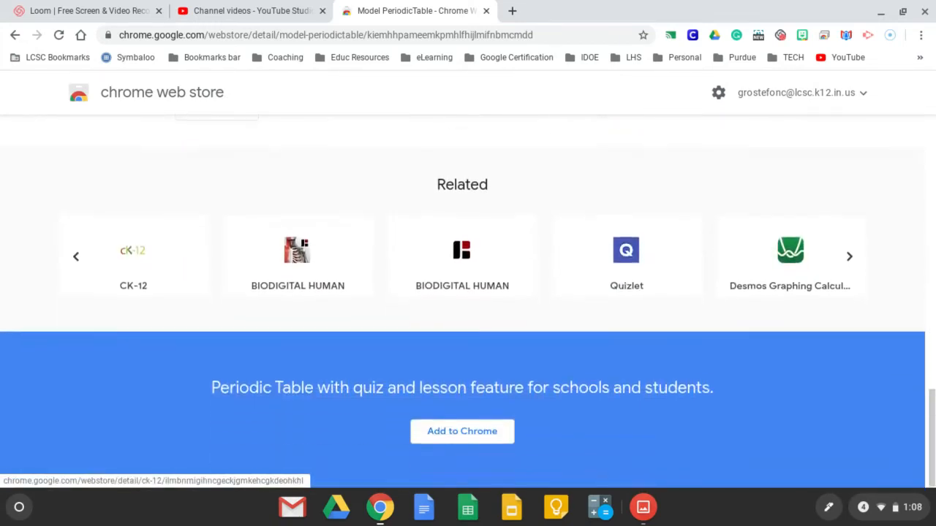
pyautogui.scroll(4, 185, 414)
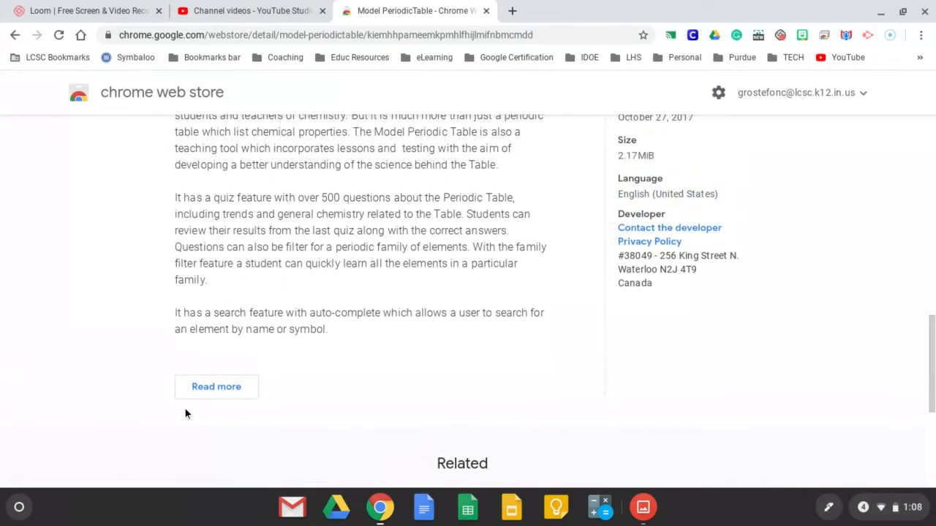
pyautogui.click(204, 387)
pyautogui.scroll(-3, 95, 444)
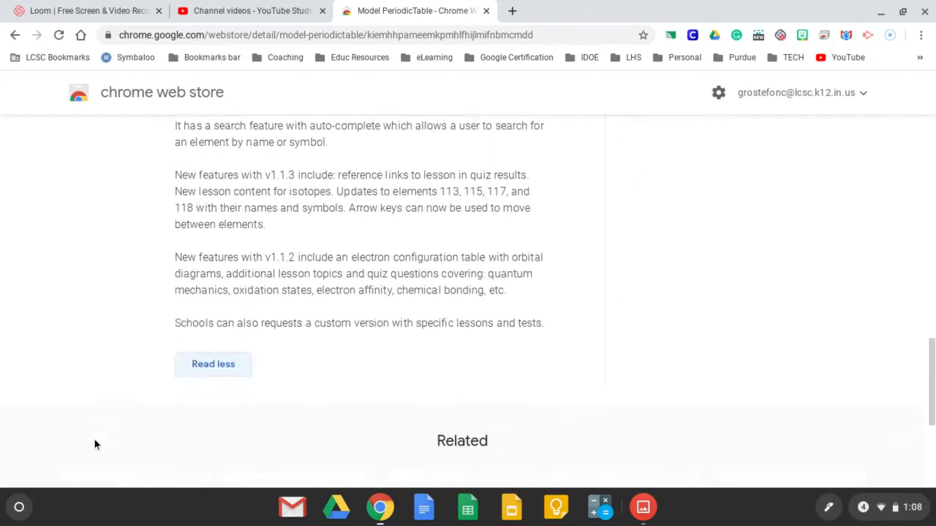
pyautogui.scroll(-2, 94, 438)
pyautogui.scroll(8, 94, 442)
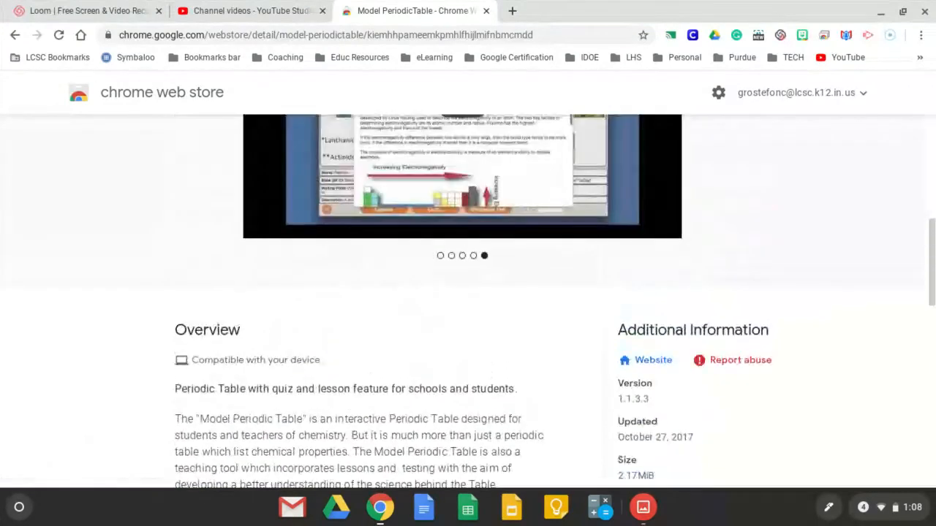
pyautogui.scroll(5, 468, 299)
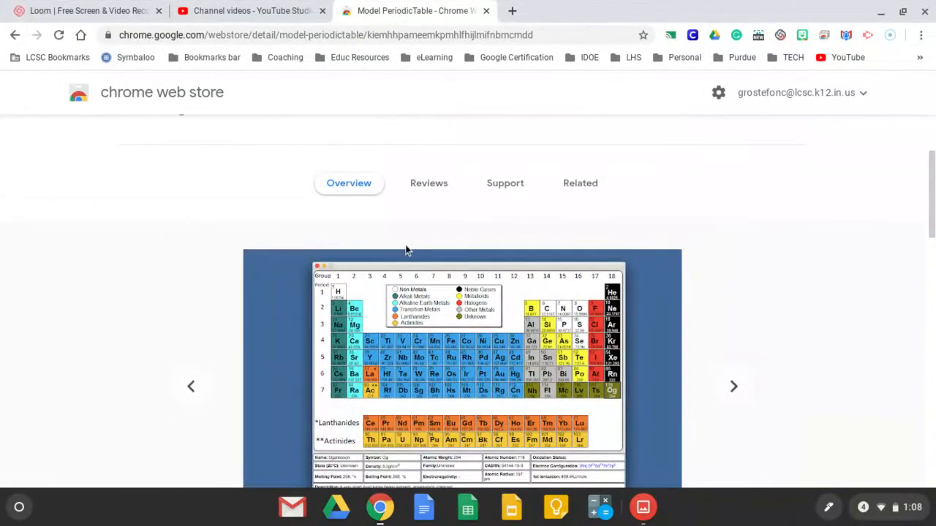
pyautogui.click(432, 187)
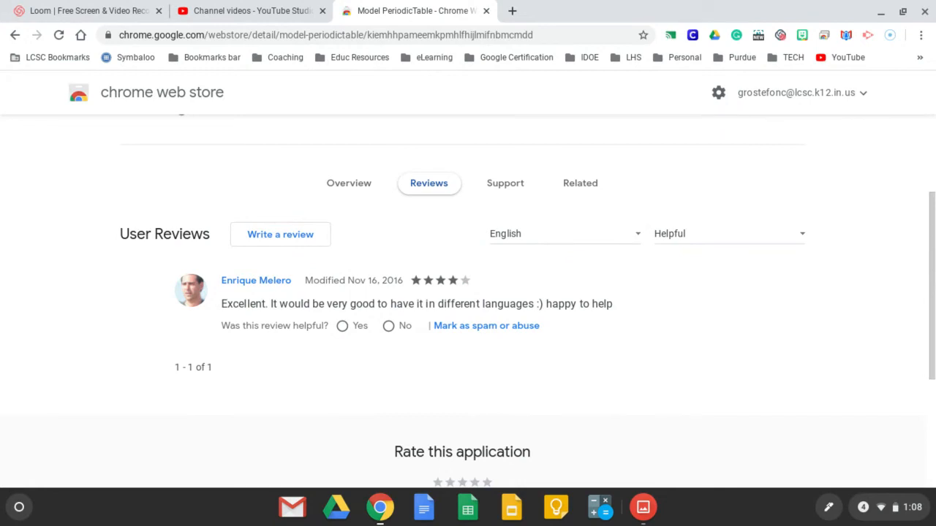
pyautogui.scroll(-3, 683, 376)
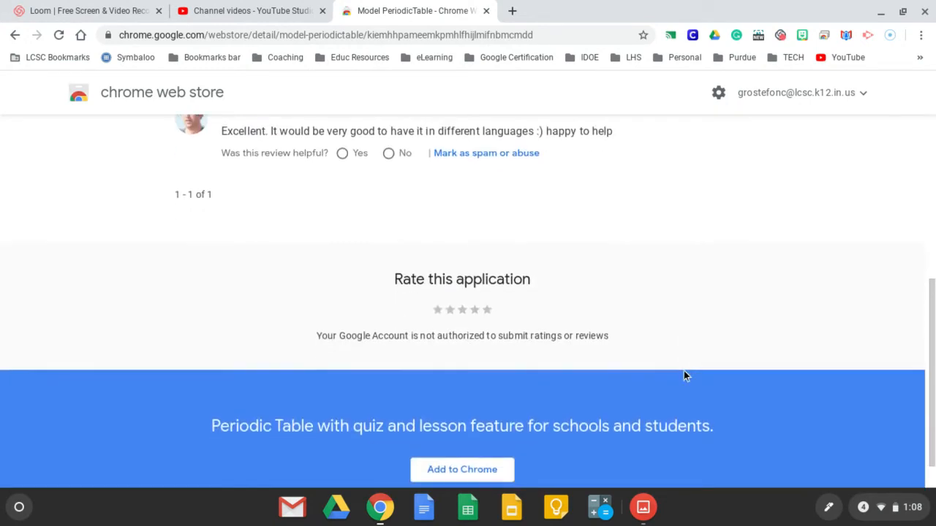
# - Add the Model PeriodicTable app to Chrome and accept its requested permissions
pyautogui.scroll(5, 683, 375)
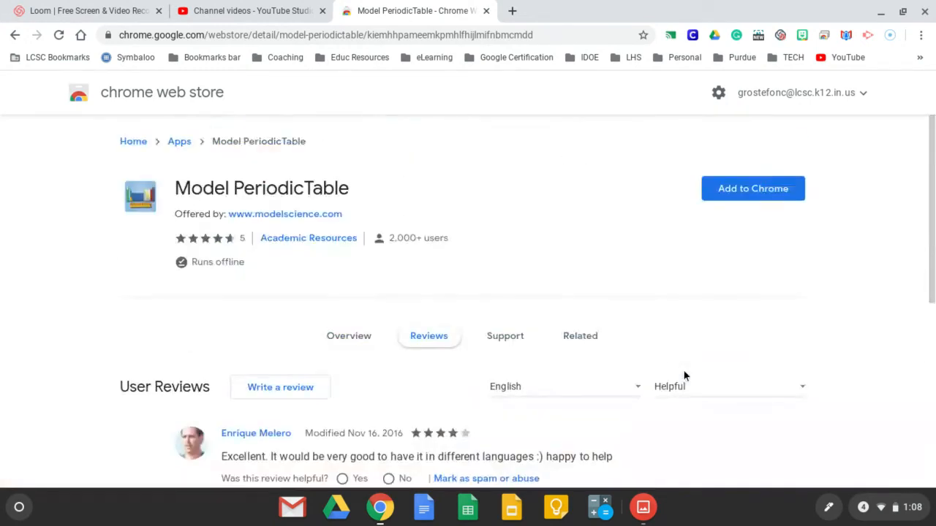
pyautogui.click(727, 194)
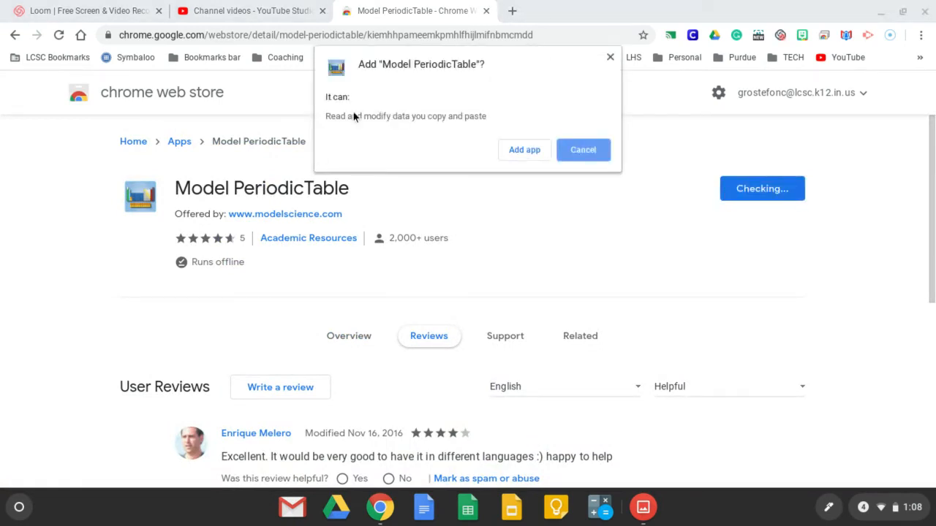
pyautogui.click(524, 150)
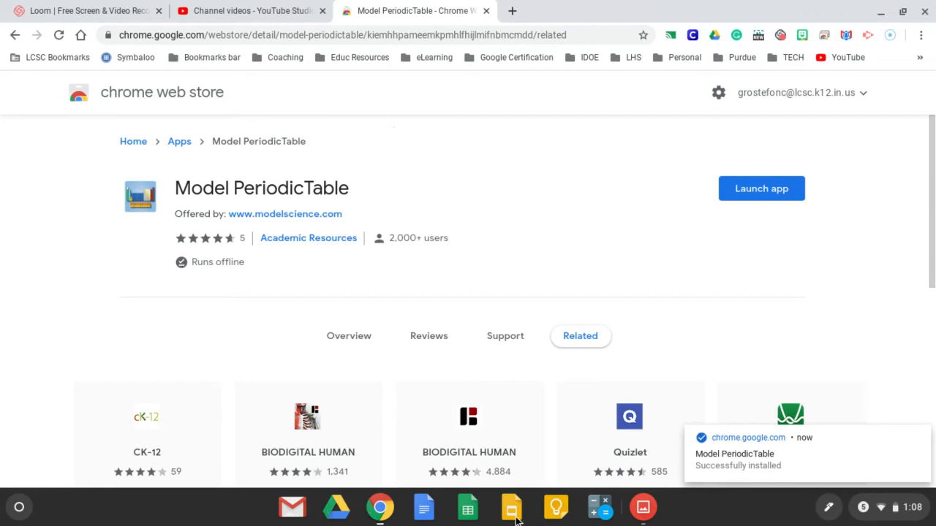
# - Open the full list of installed apps and look through both pages for the Model PeriodicTable app
pyautogui.click(18, 507)
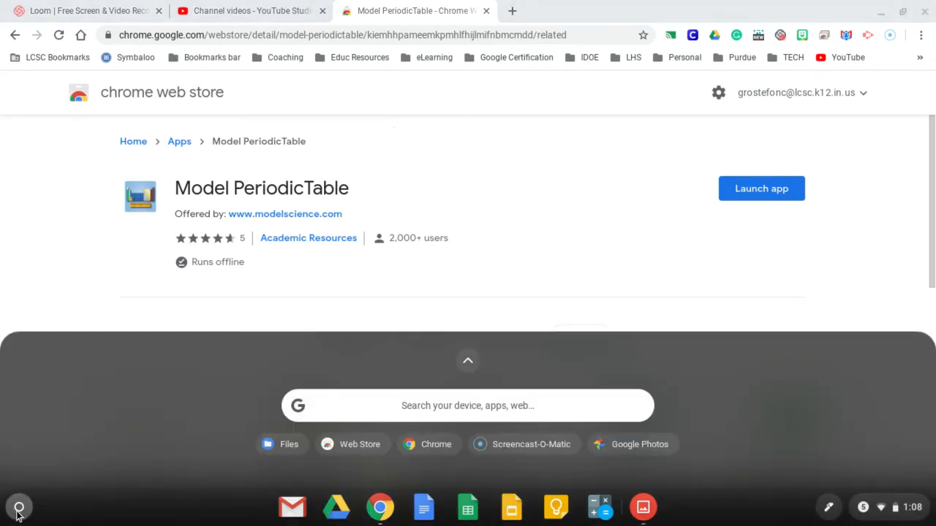
pyautogui.click(470, 365)
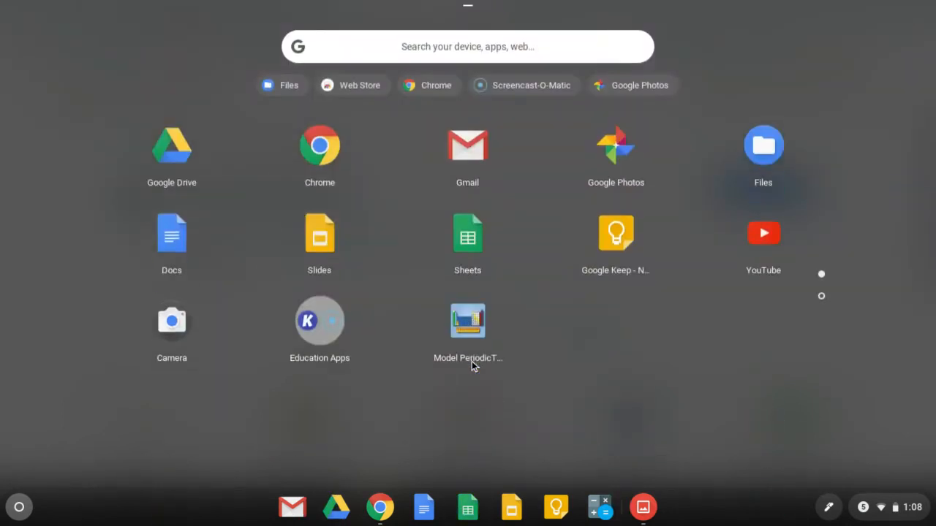
pyautogui.click(821, 296)
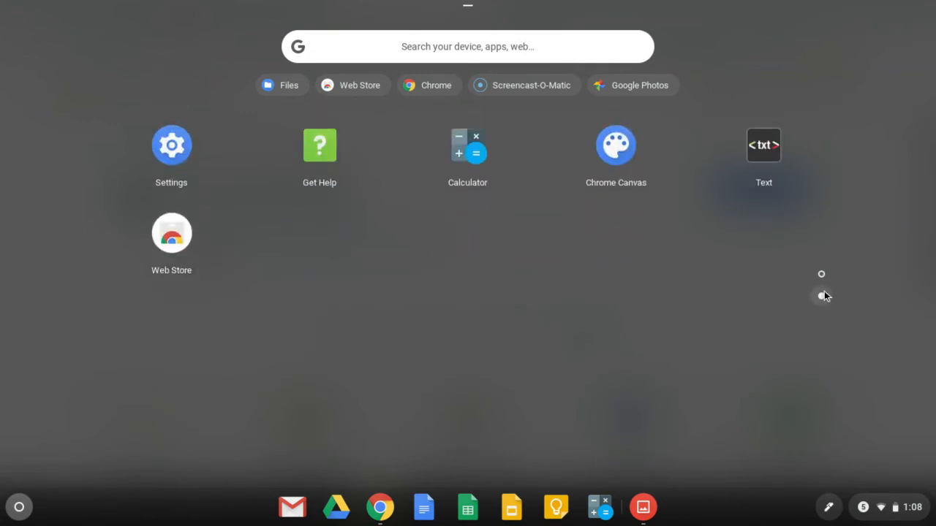
pyautogui.click(821, 276)
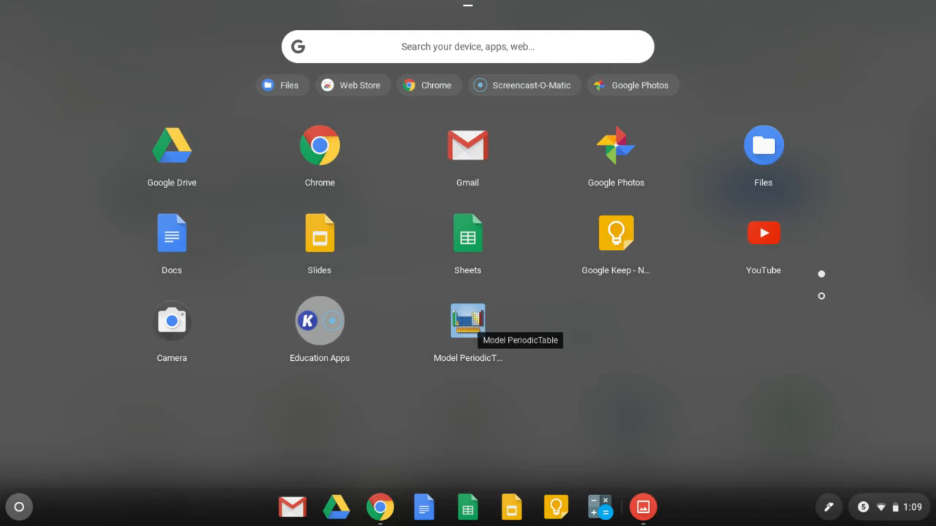
# - Pin the Model PeriodicTable app to the shelf and close the app launcher
pyautogui.rightClick(472, 327)
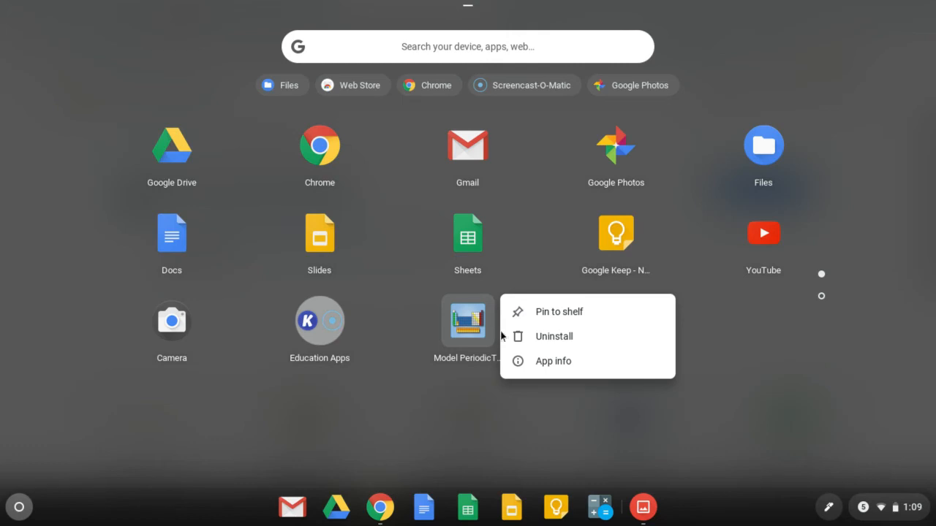
pyautogui.click(582, 313)
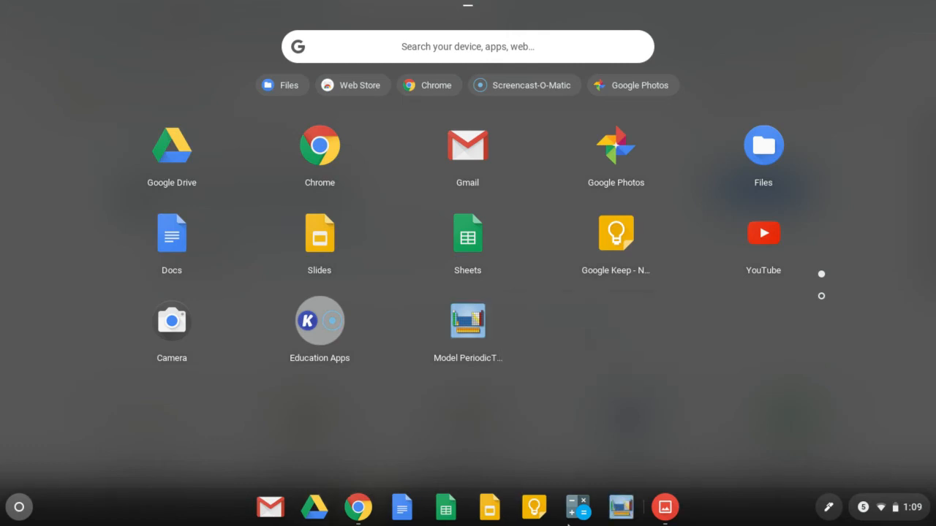
pyautogui.click(19, 508)
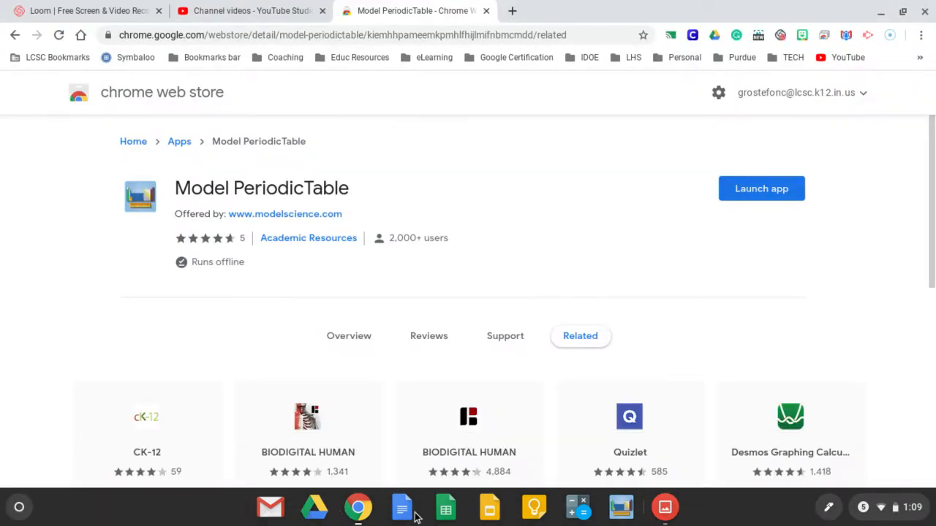
# - Unpin the Model PeriodicTable app from the shelf
pyautogui.rightClick(621, 514)
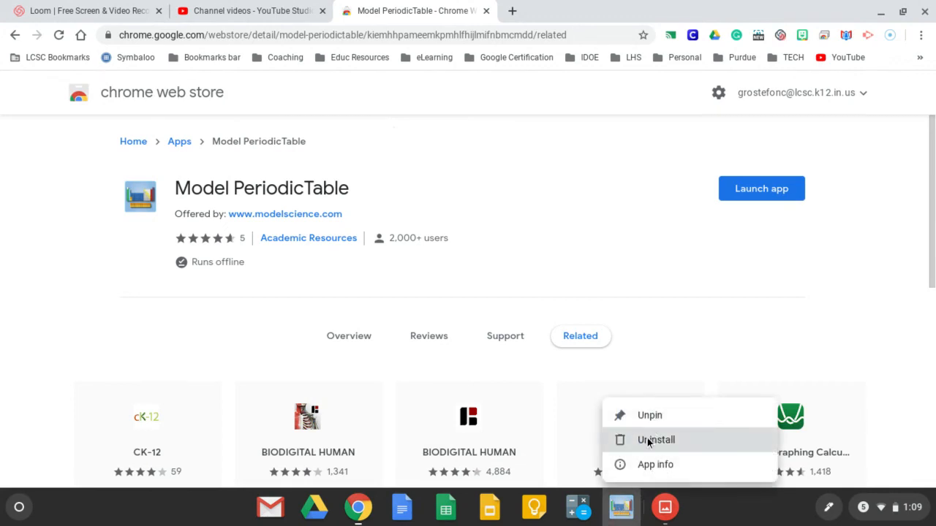
pyautogui.click(644, 415)
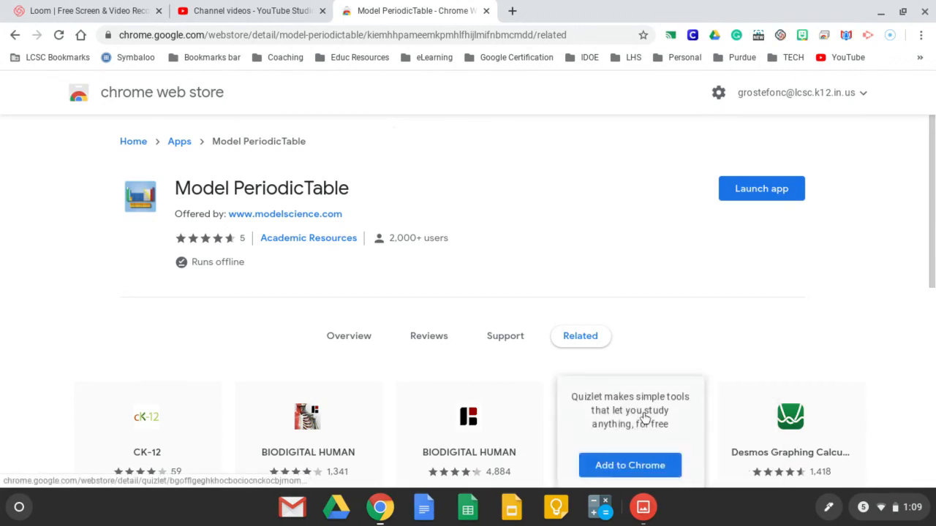
# - Check the full list of installed apps for Model PeriodicTable again and return to the Chrome window
pyautogui.click(19, 510)
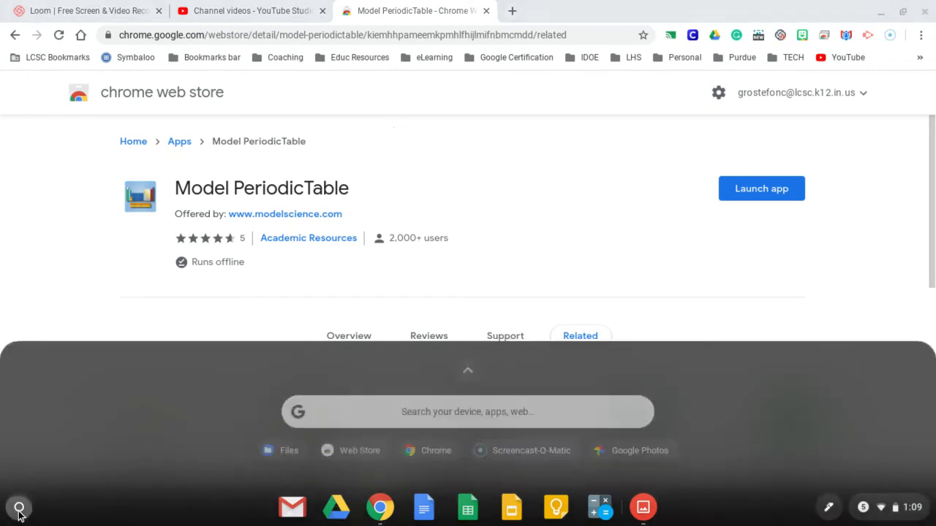
pyautogui.click(468, 363)
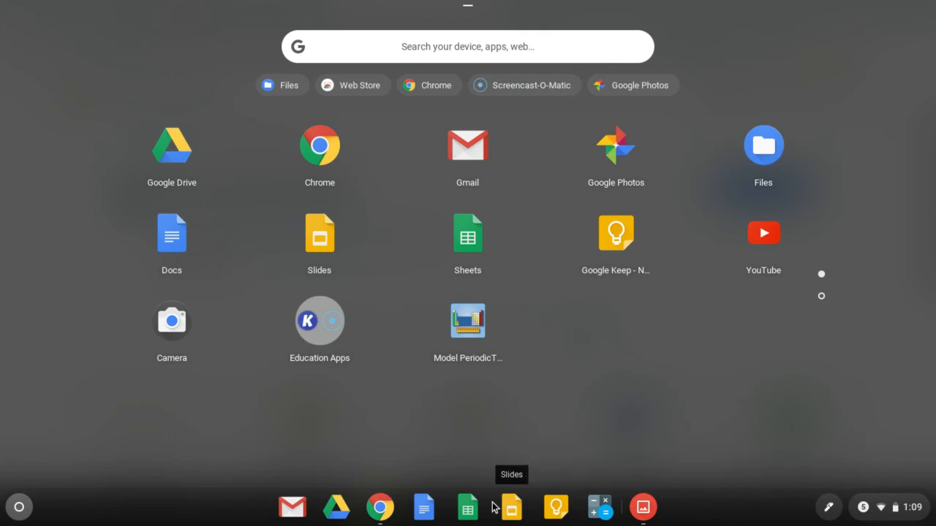
pyautogui.click(380, 511)
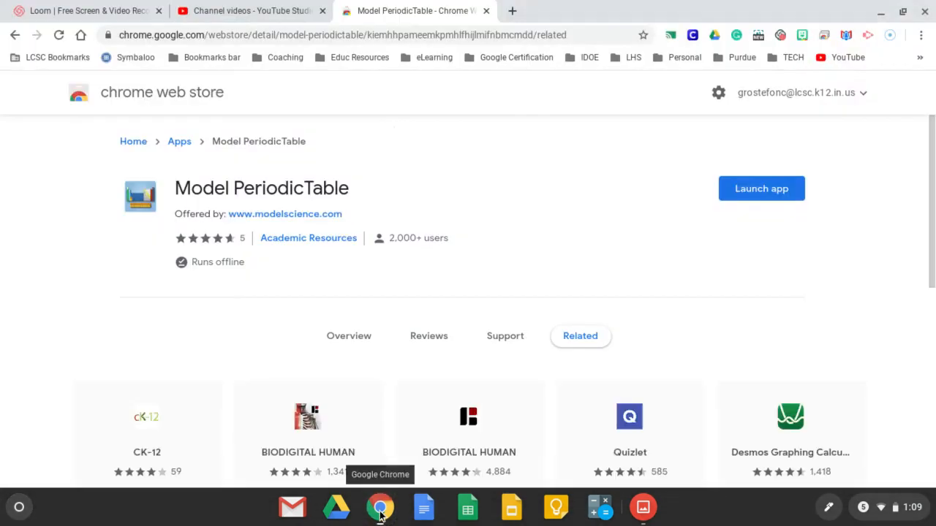